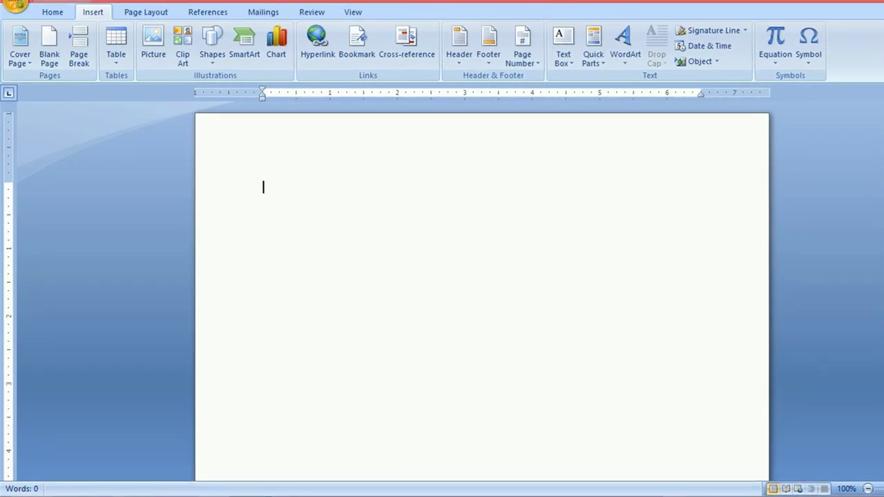
Step: Open the Insert tab's Cover Page gallery of built-in designs such as Alphabet, Annual and Austere
click(20, 55)
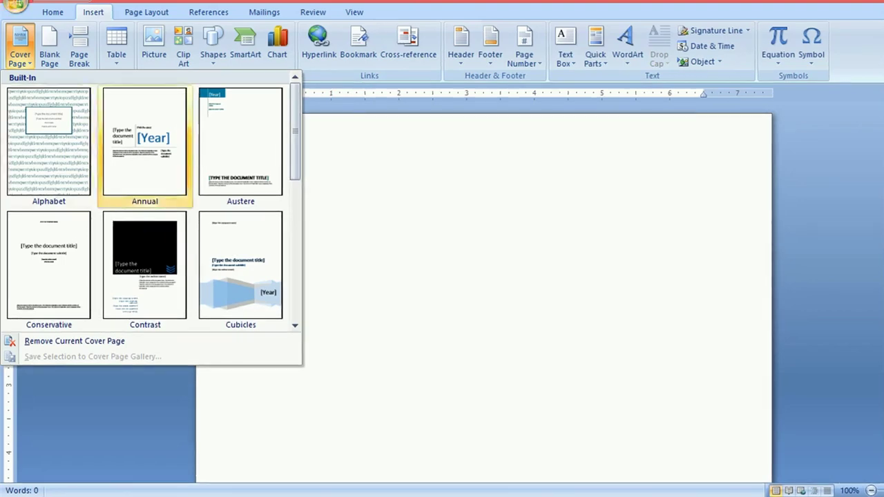
Step: Insert the Pinstripes cover page from further down the gallery
click(295, 324)
scroll(154, 202, down, 2)
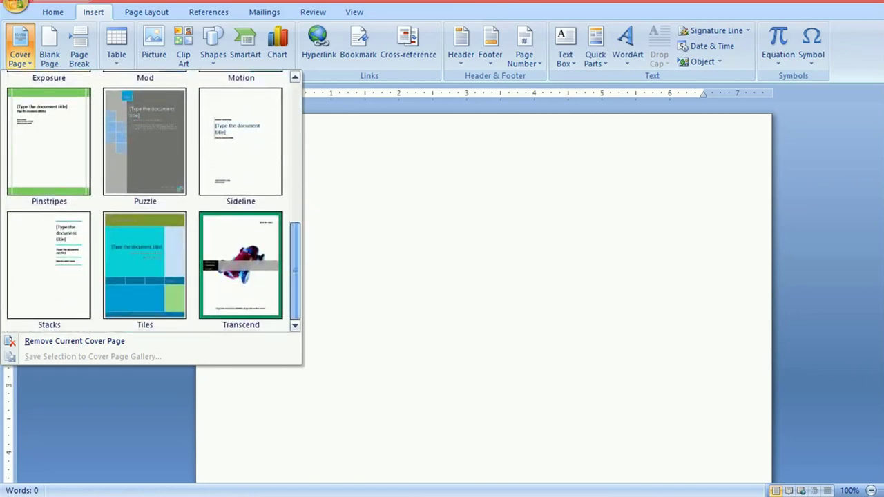
click(48, 142)
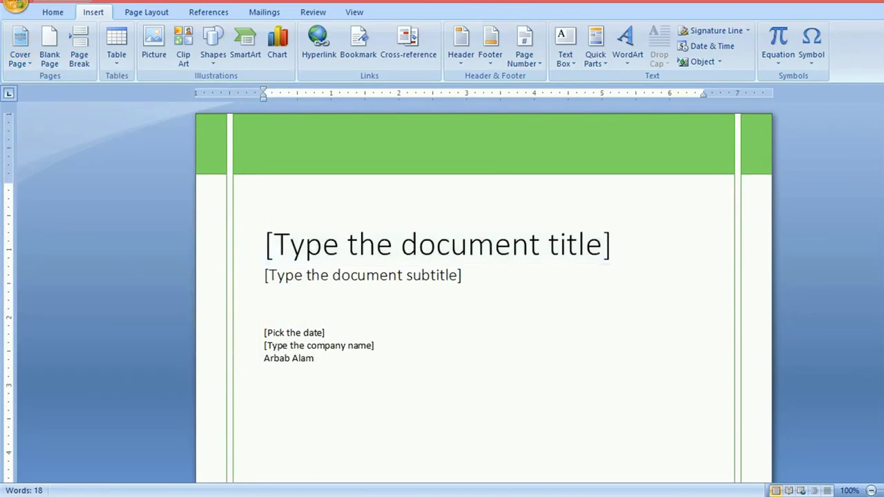
Step: Select the cover's green header band and title placeholder, then return to the Cover Page gallery
click(483, 145)
click(265, 202)
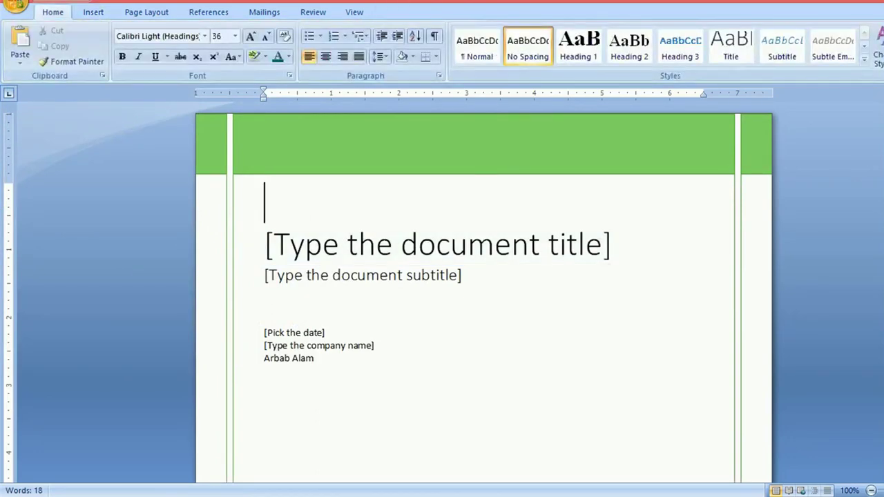
click(484, 145)
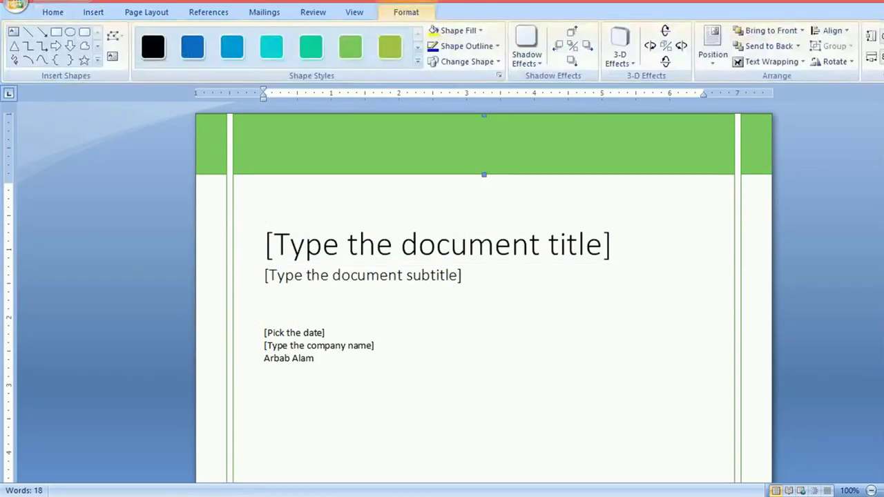
click(437, 244)
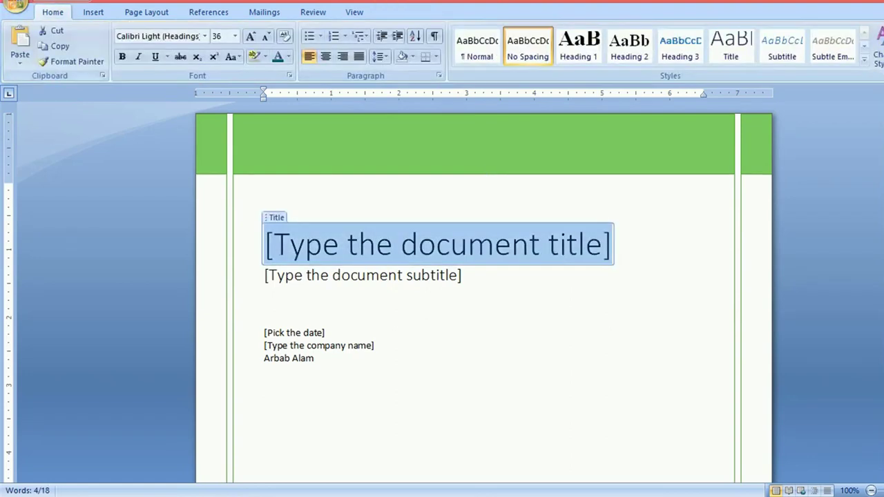
click(93, 13)
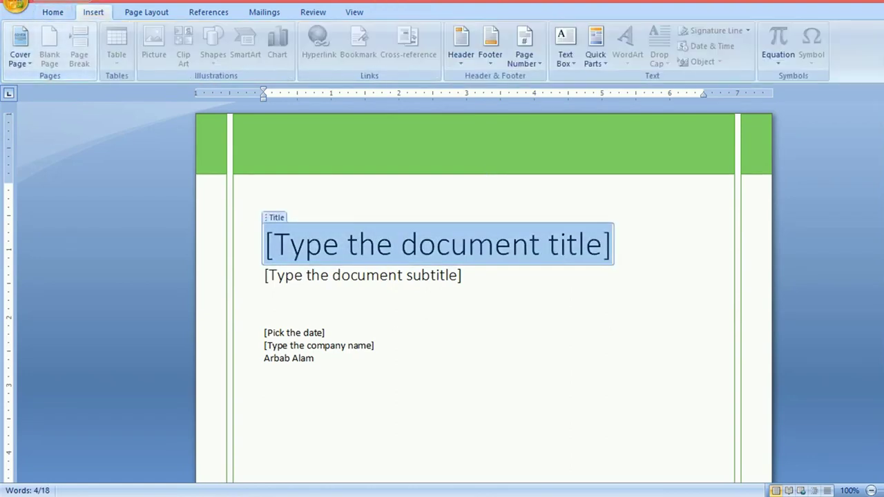
click(20, 43)
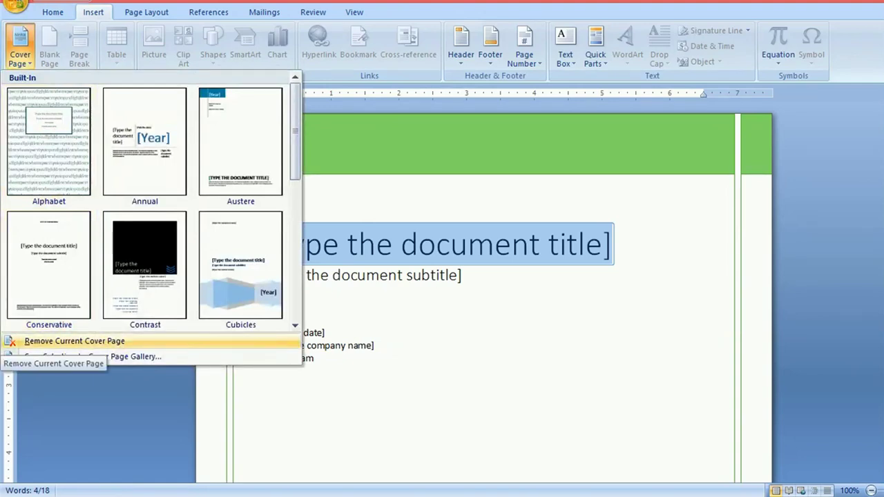
Step: Remove the current cover page, then add a blank page and page break and undo the page break
click(42, 341)
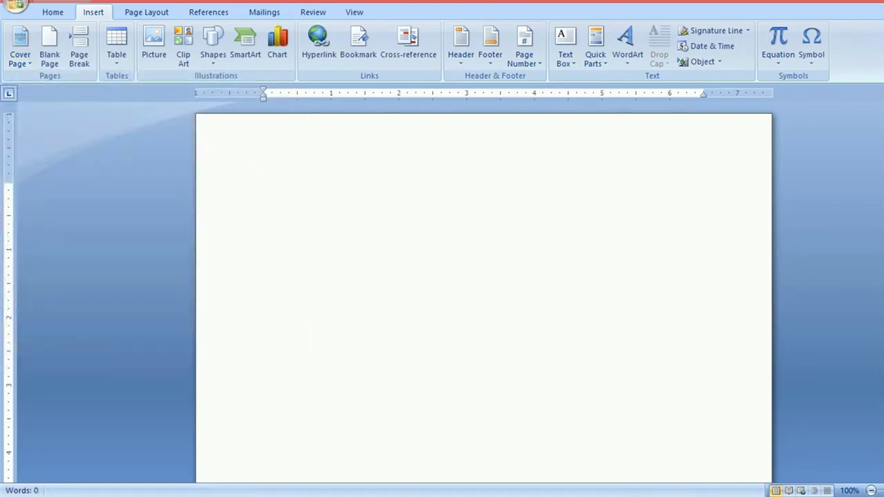
click(49, 47)
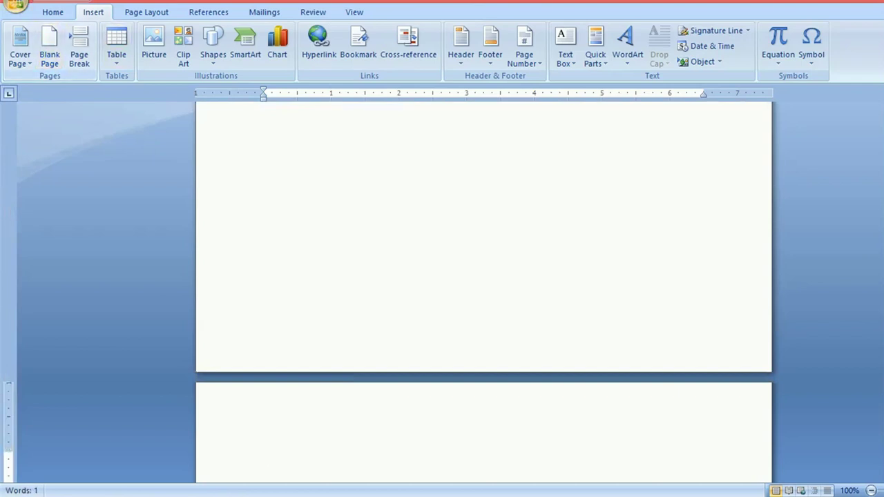
drag(883, 207, 883, 359)
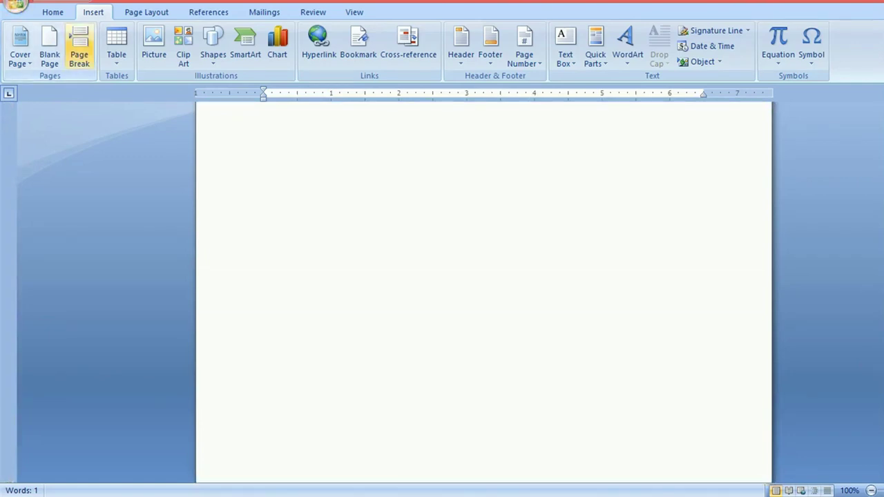
click(78, 45)
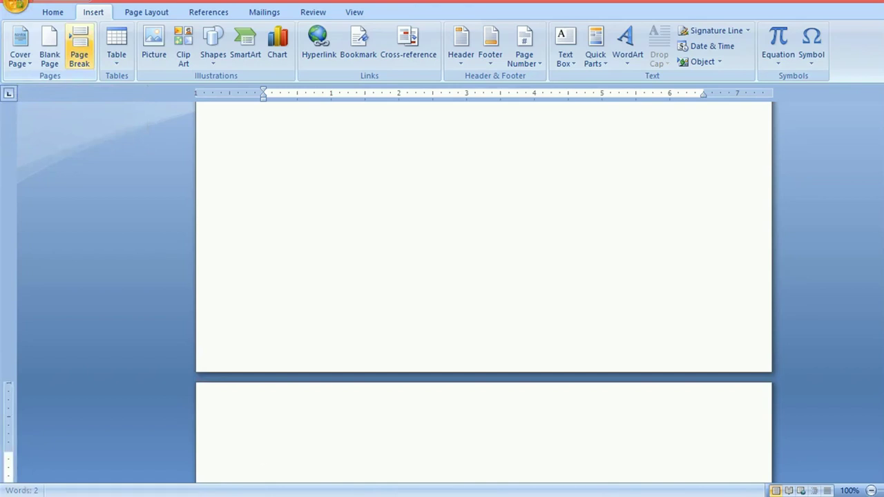
key(BackSpace)
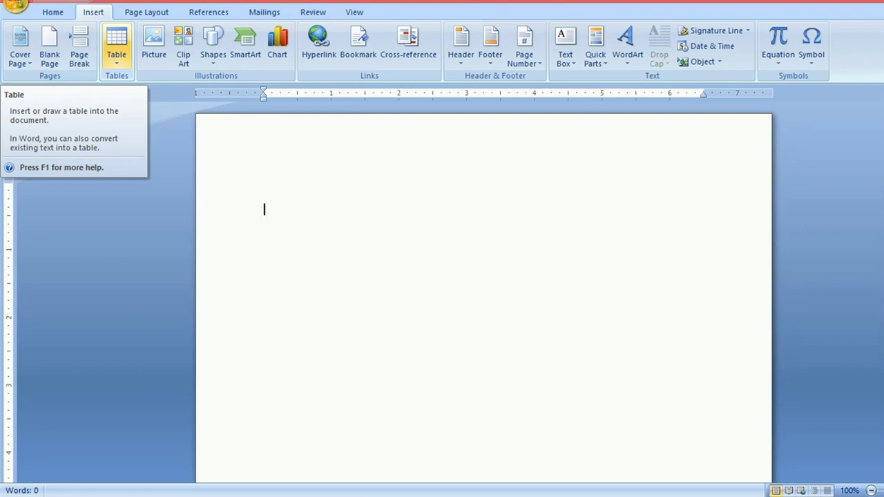
Step: Insert a 5-column by 4-row table and select all of it
click(116, 47)
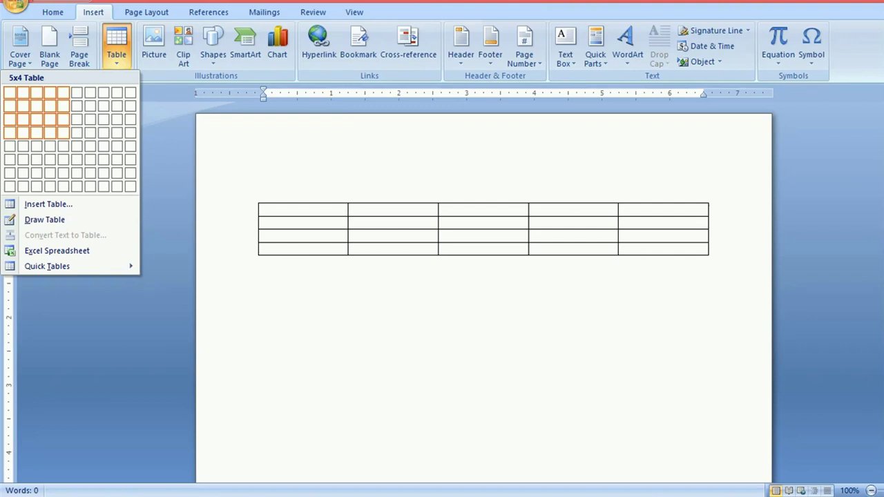
click(62, 132)
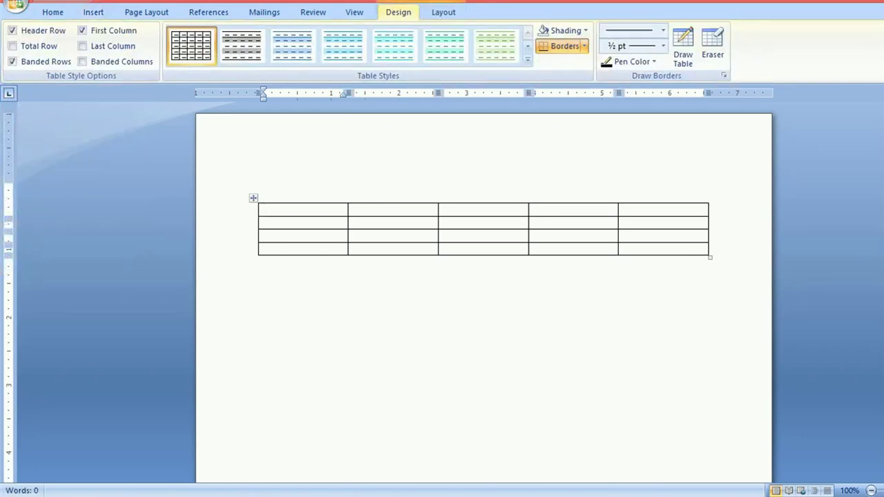
key(ctrl+a)
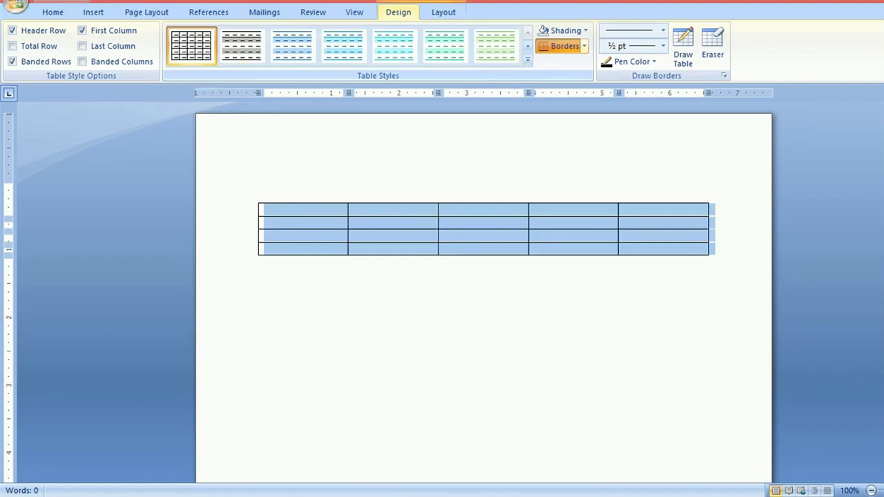
click(585, 46)
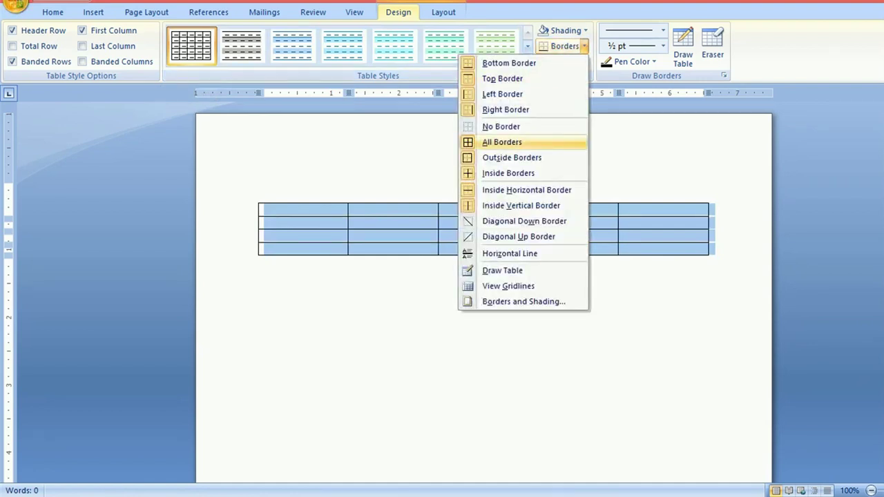
click(503, 142)
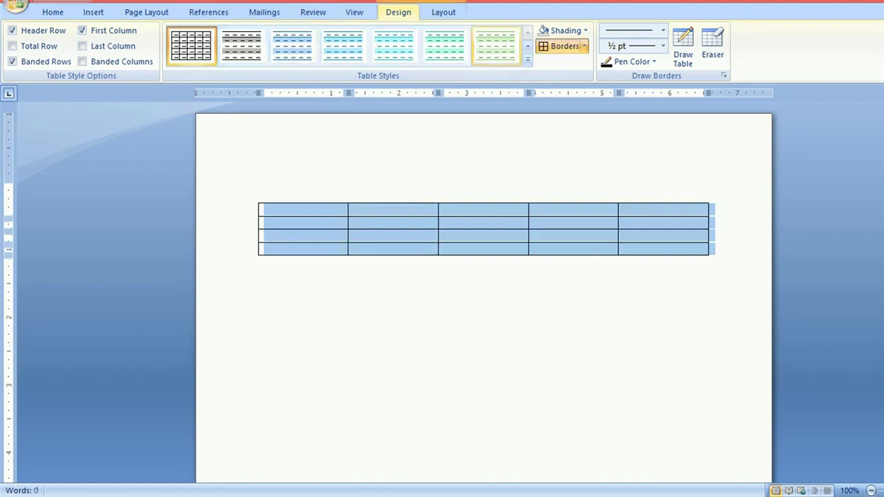
click(496, 46)
click(264, 187)
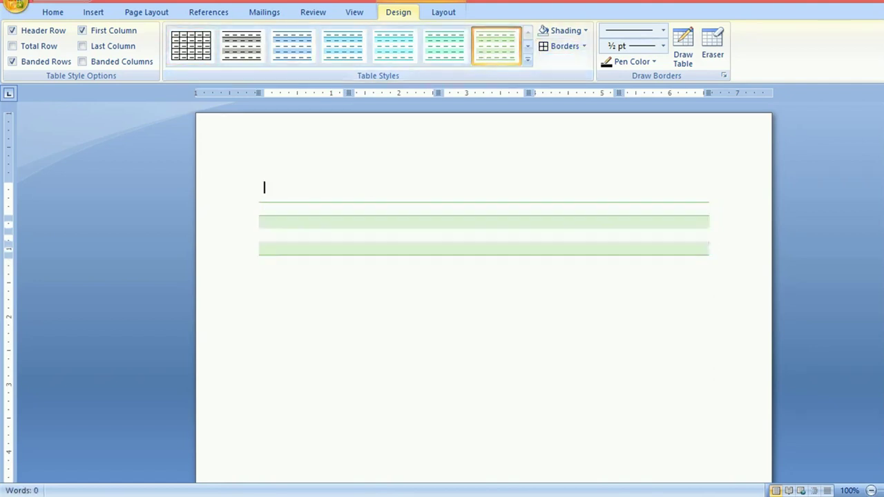
key(ctrl+z)
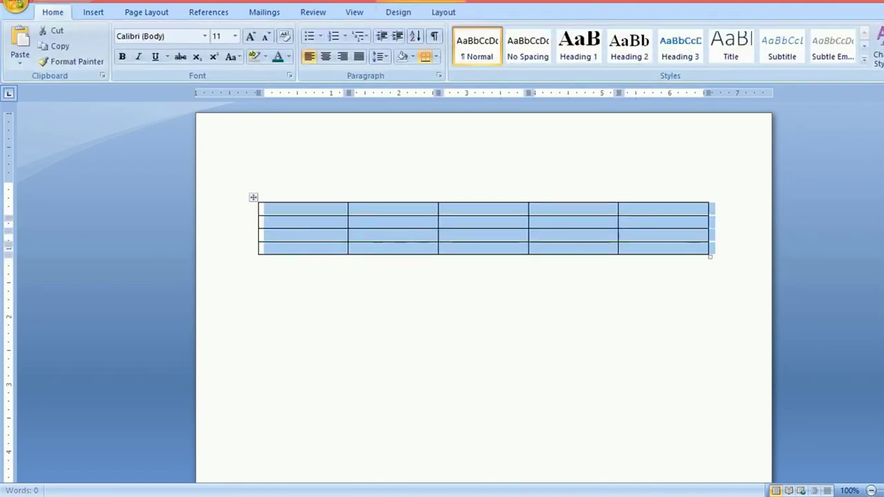
click(266, 209)
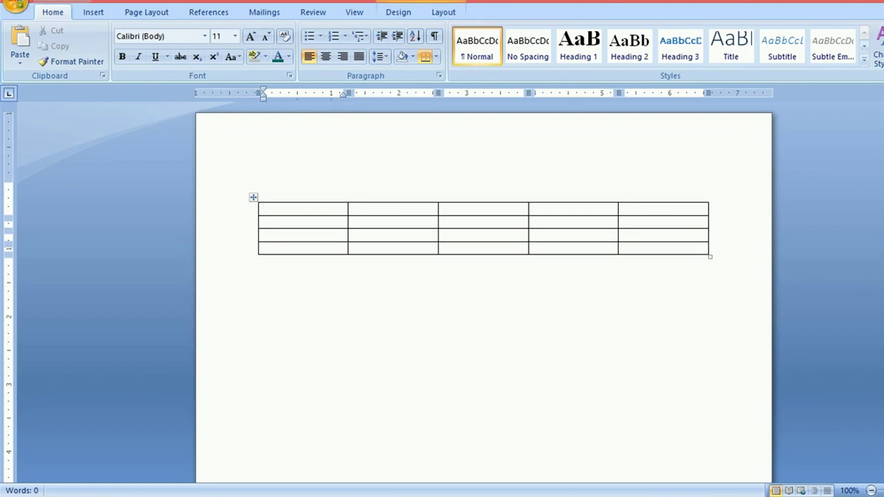
click(398, 11)
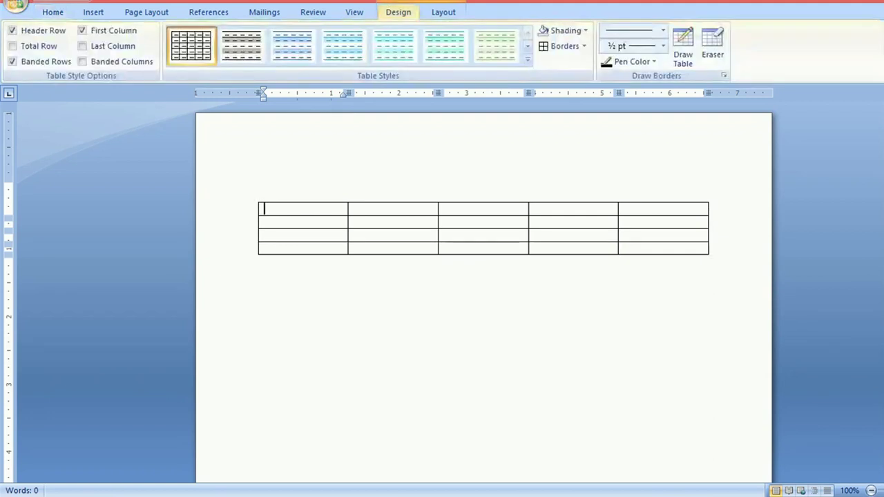
click(528, 59)
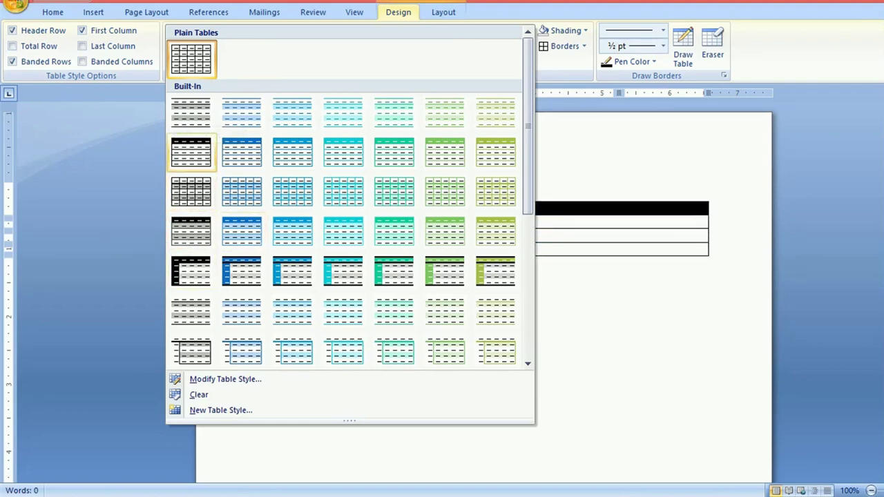
click(192, 153)
click(265, 263)
click(355, 236)
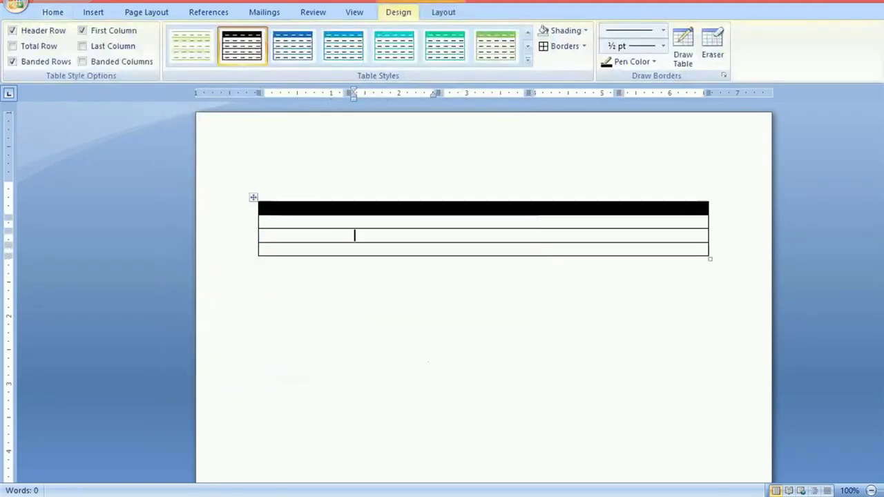
key(ctrl+z)
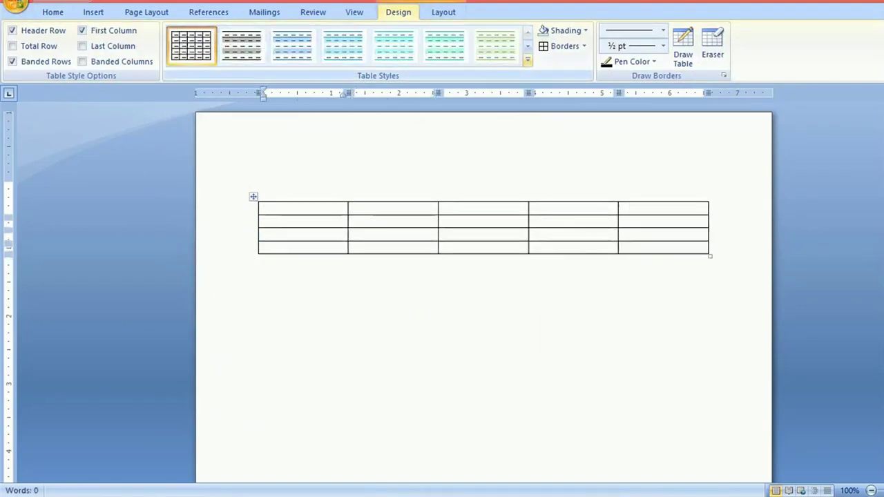
click(528, 59)
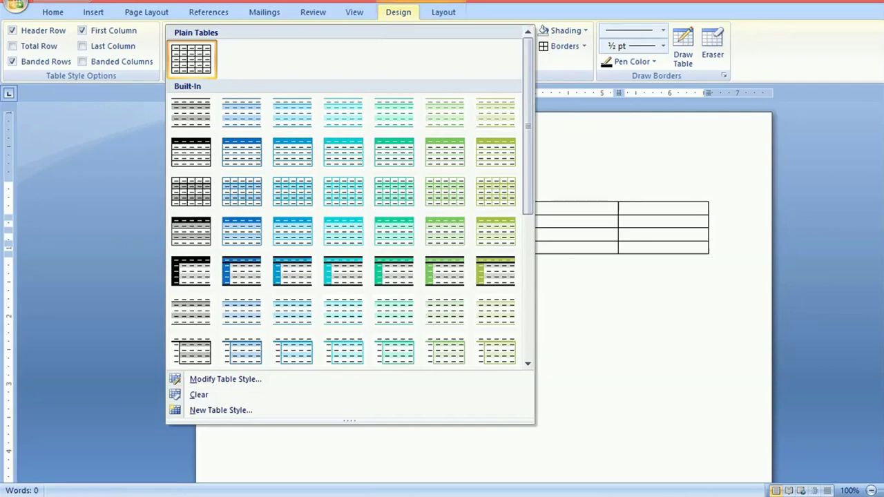
scroll(350, 199, down, 6)
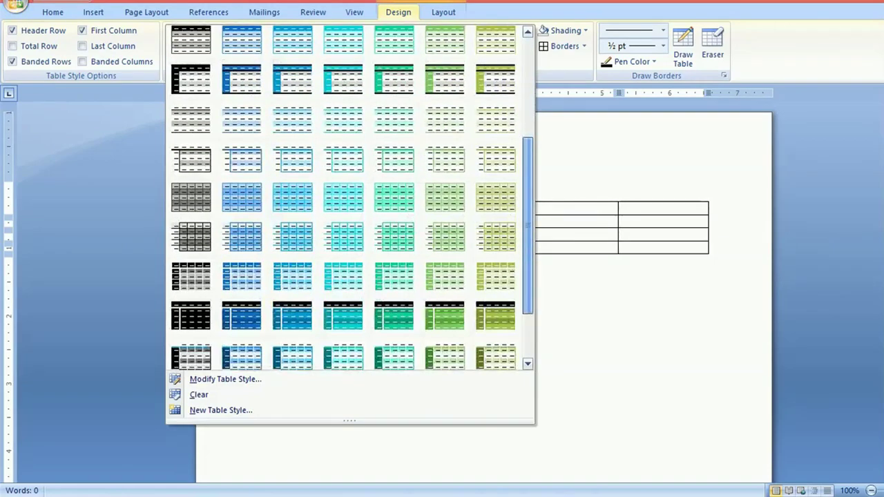
scroll(351, 199, down, 1)
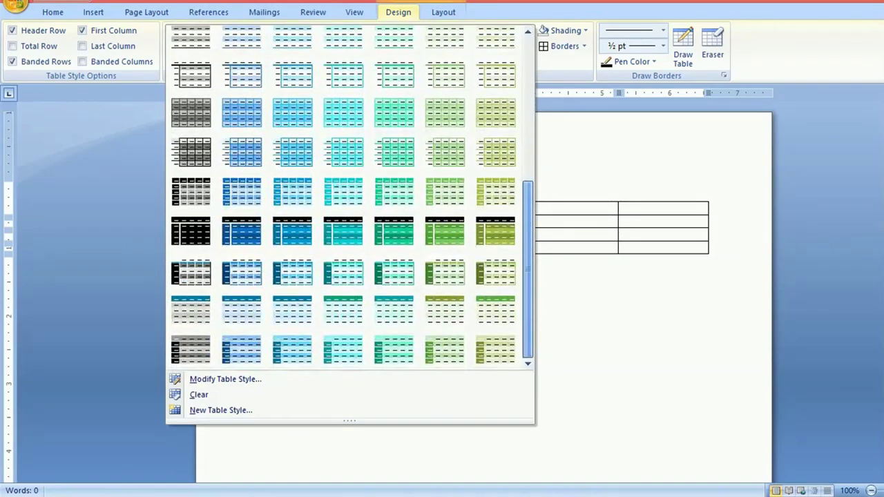
key(Escape)
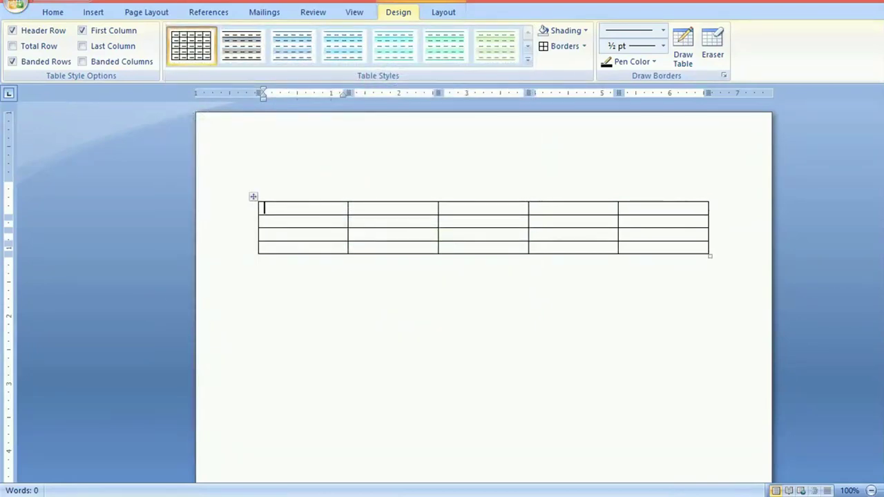
Step: Narrow the first four columns, pull in the table's right edge and reduce its height
drag(710, 256, 699, 304)
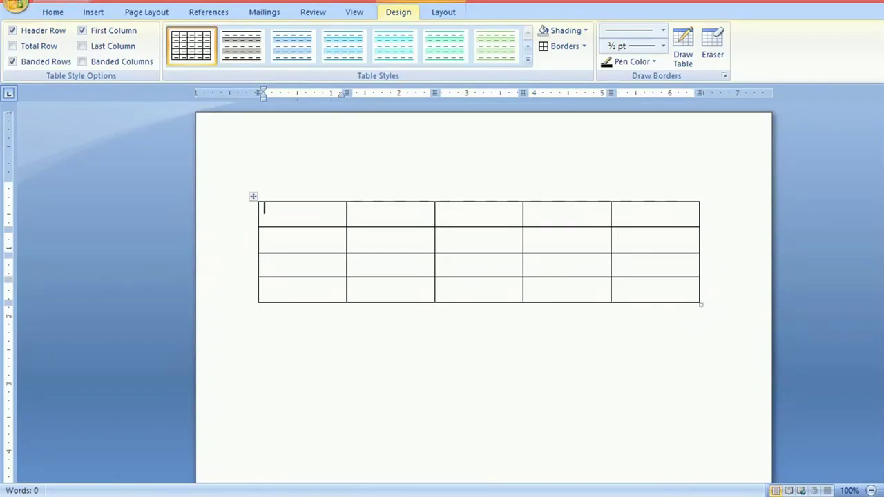
right_click(387, 239)
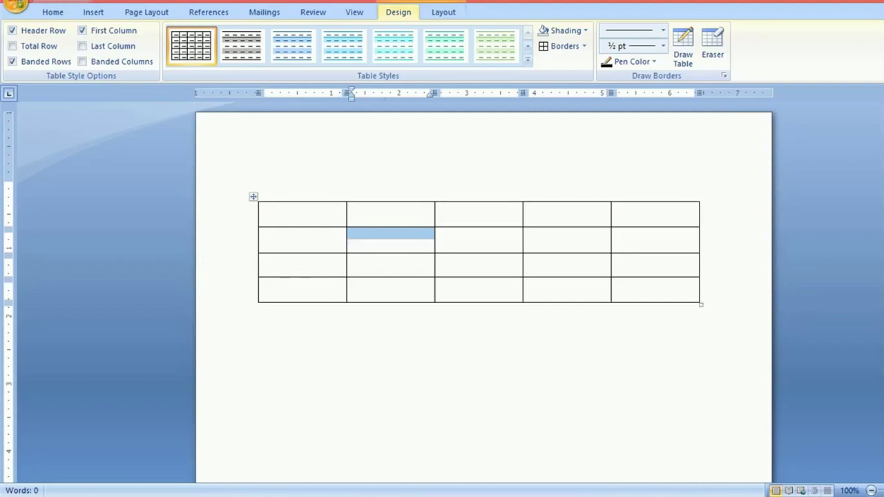
drag(347, 264, 305, 265)
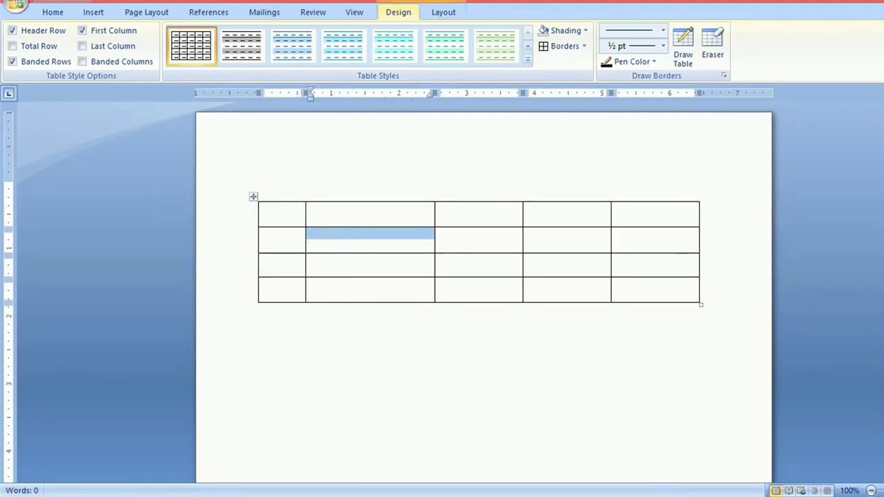
click(439, 215)
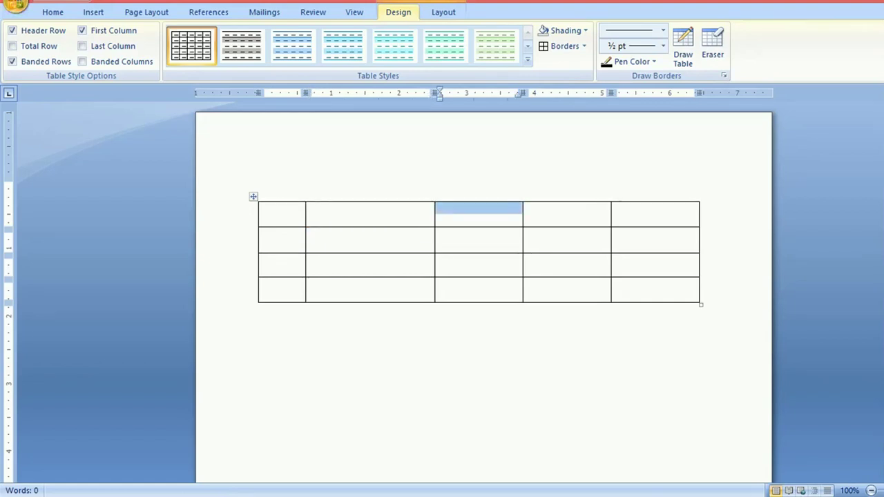
drag(435, 263, 382, 263)
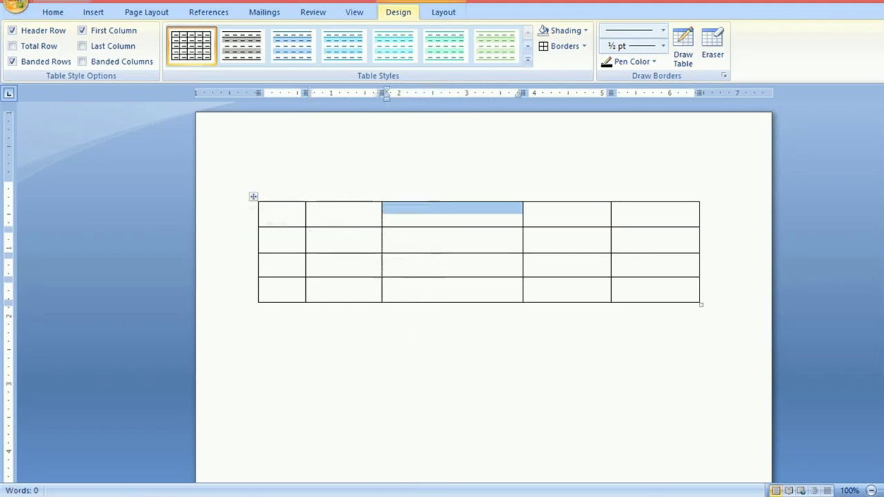
drag(523, 263, 458, 263)
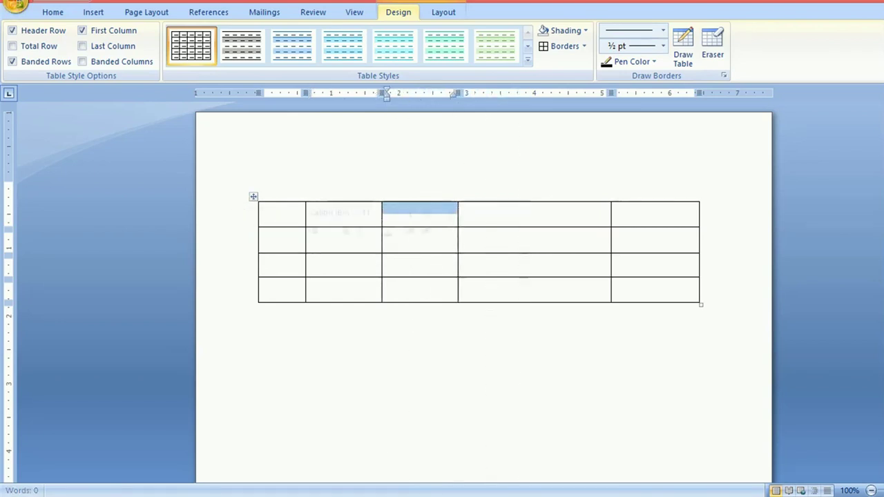
drag(611, 263, 534, 262)
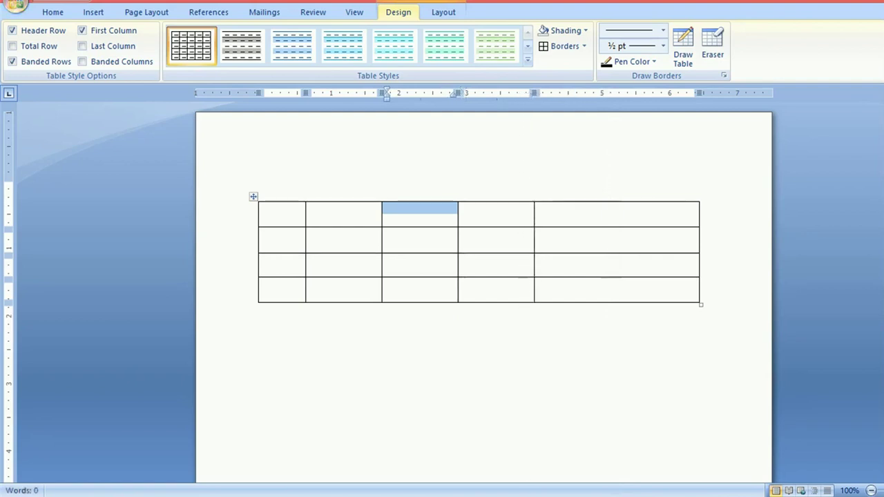
drag(699, 262, 603, 263)
drag(604, 304, 607, 278)
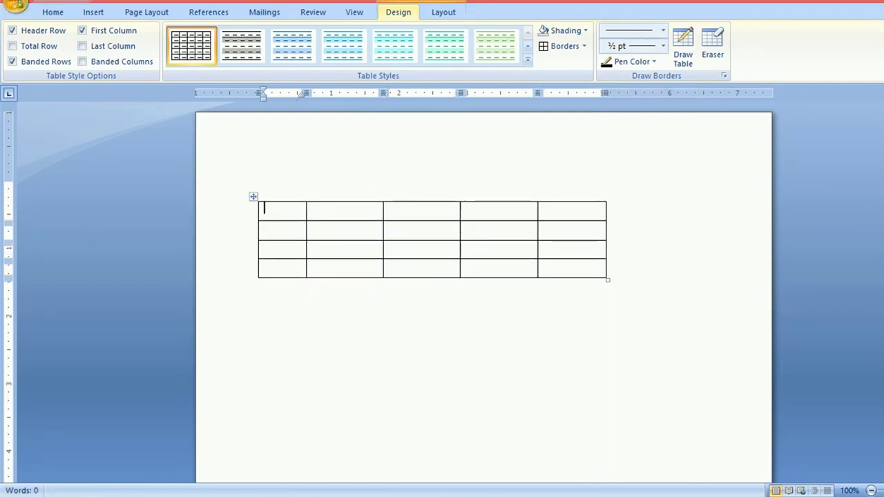
Step: Drag the table higher and right, then slightly back left and down toward the centre
drag(254, 196, 356, 185)
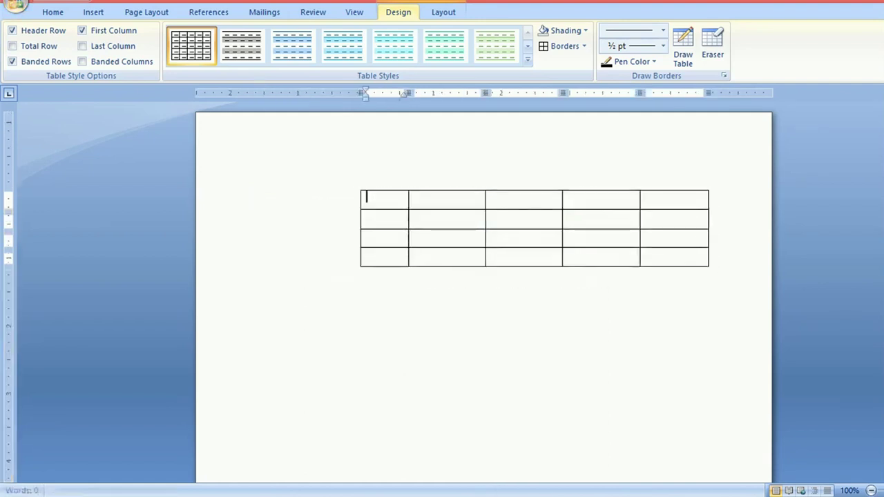
click(355, 185)
drag(356, 185, 306, 201)
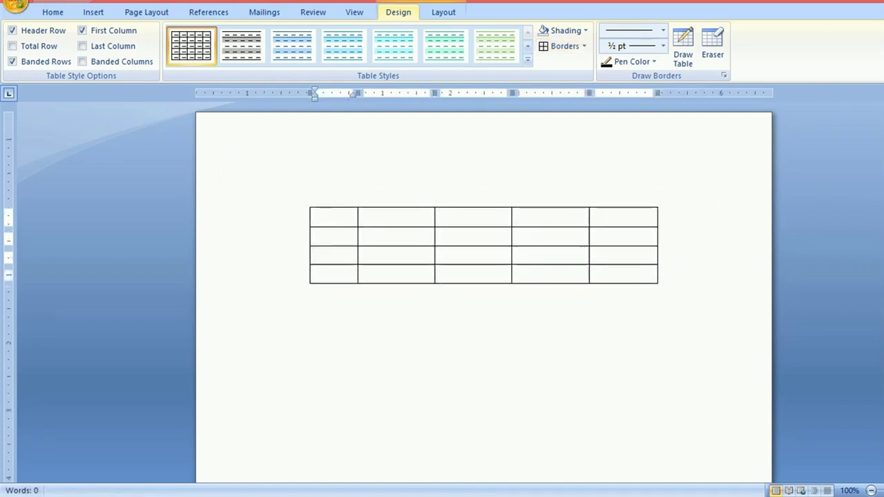
Step: Type the headers s.no, FirstName, LastName and Roll into the first four header cells
text(s.no)
click(364, 214)
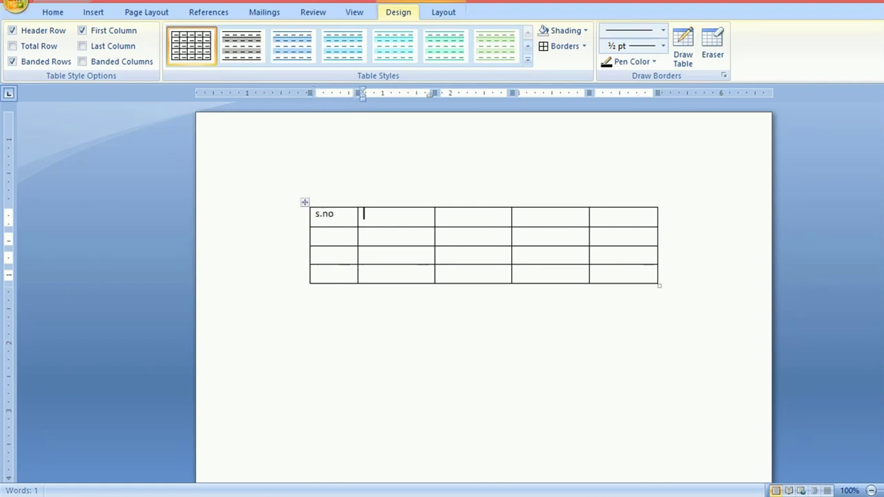
text(F)
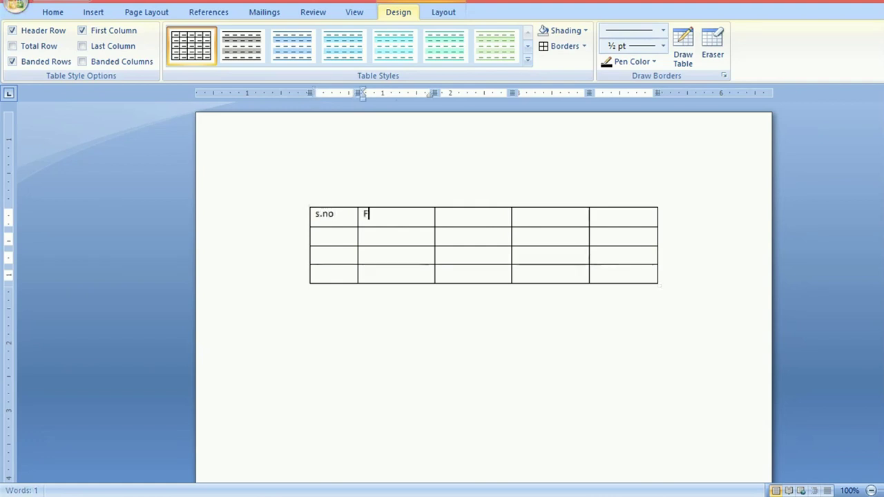
text(irstName)
click(442, 214)
text(LastName)
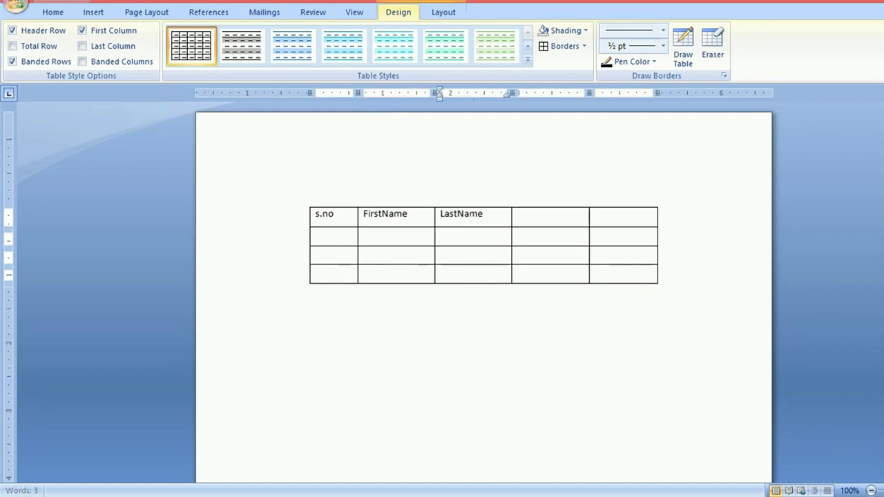
click(518, 211)
text(Roll)
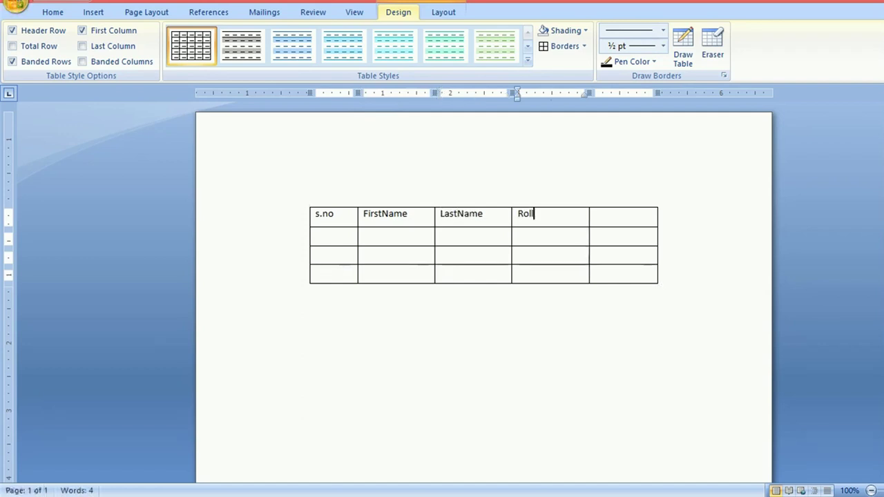
click(595, 215)
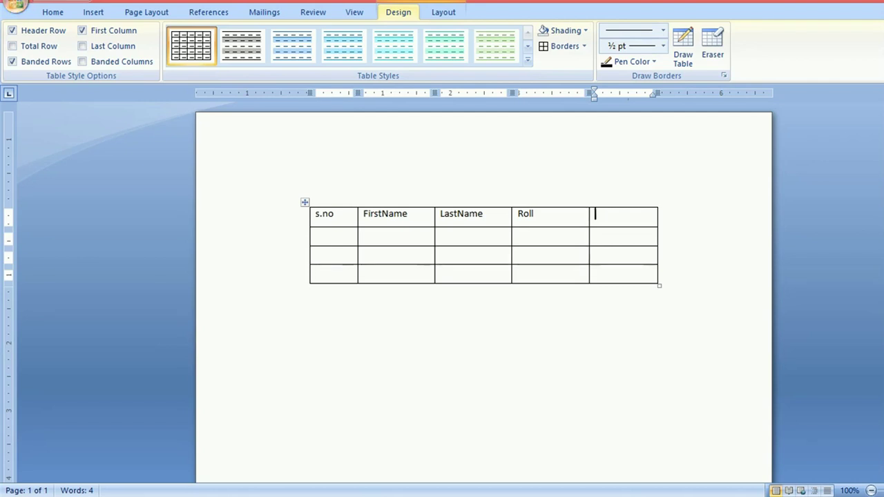
Step: Enter the fifth header as 'schoolname', correcting the mistyped 'sCHOOLnAME'
text(sCH)
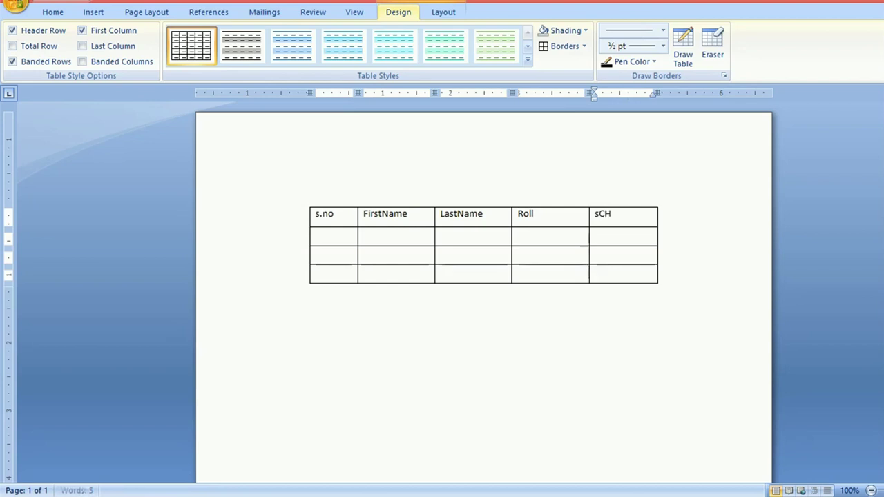
text(OOLnAME)
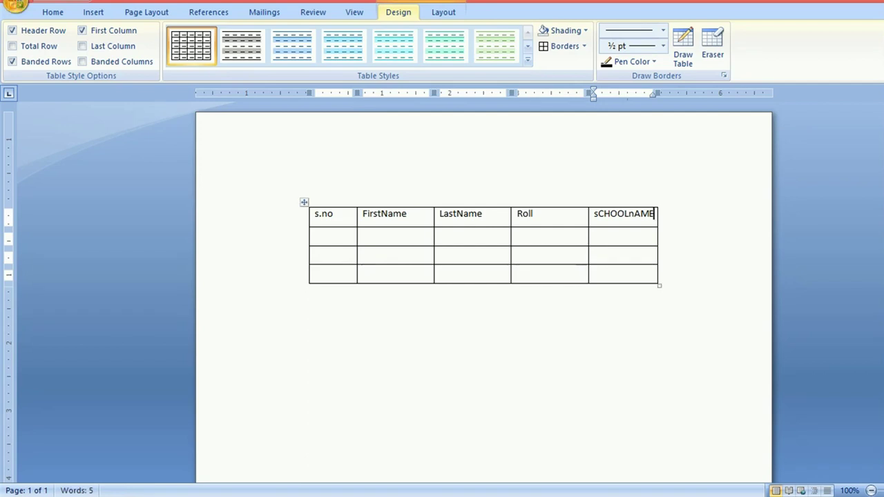
click(635, 214)
key(BackSpace)
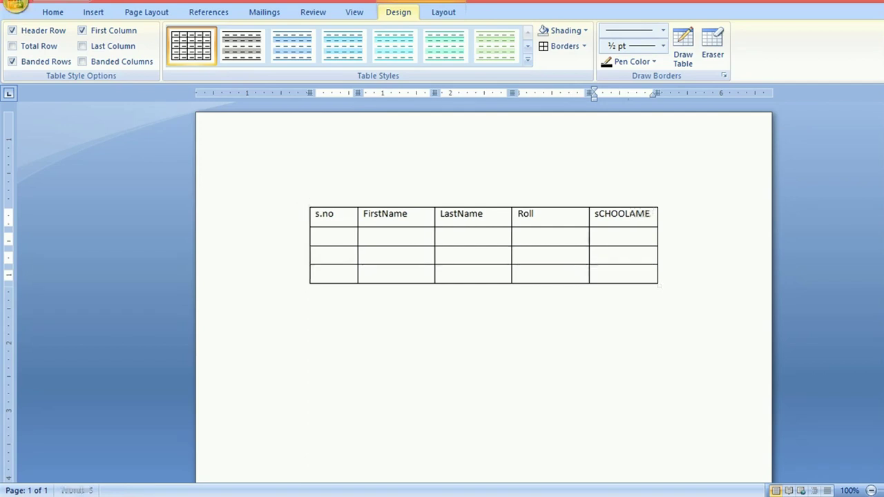
click(650, 214)
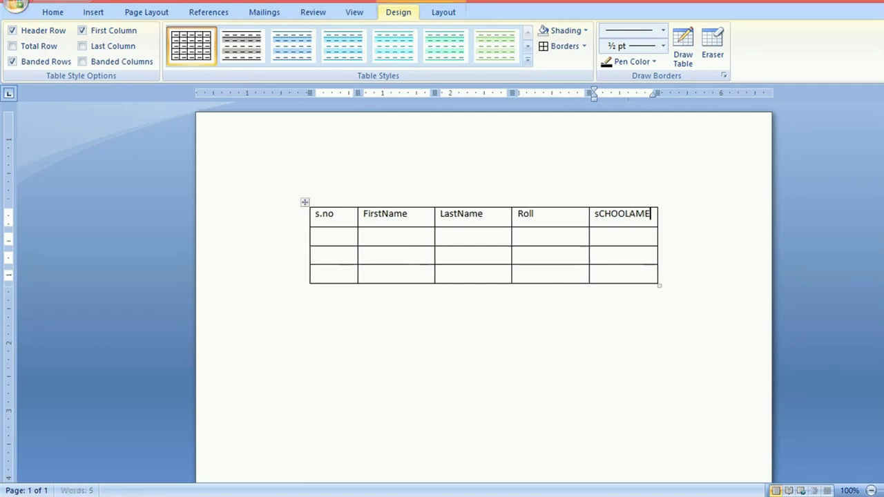
key(BackSpace)
key(BackSpace)
key(BackSpace)
key(BackSpace)
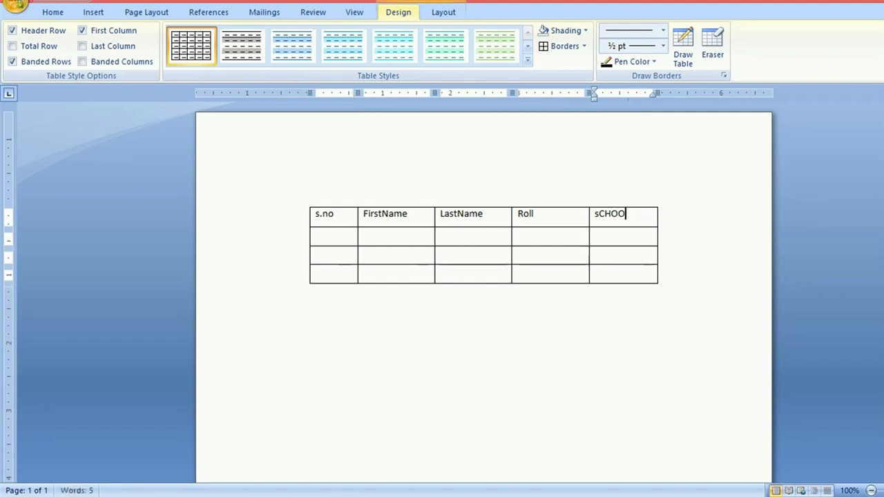
key(BackSpace)
key(BackSpace)
key(BackSpace)
key(BackSpace)
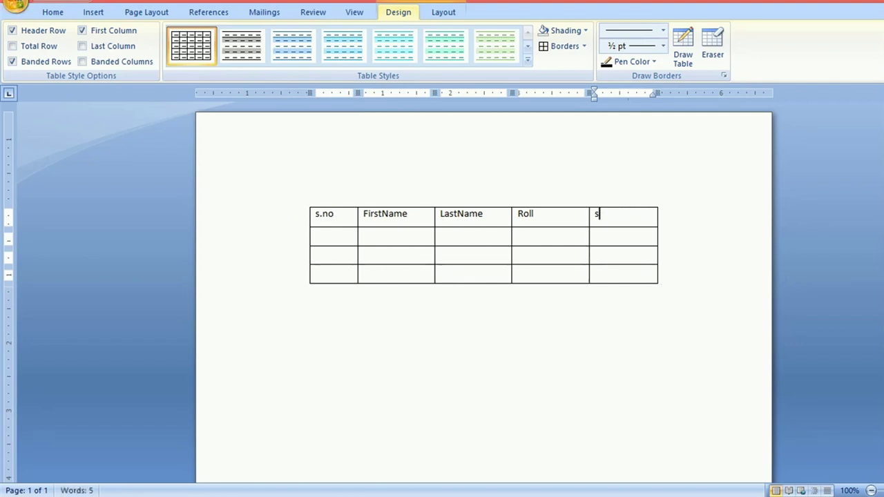
text(choo)
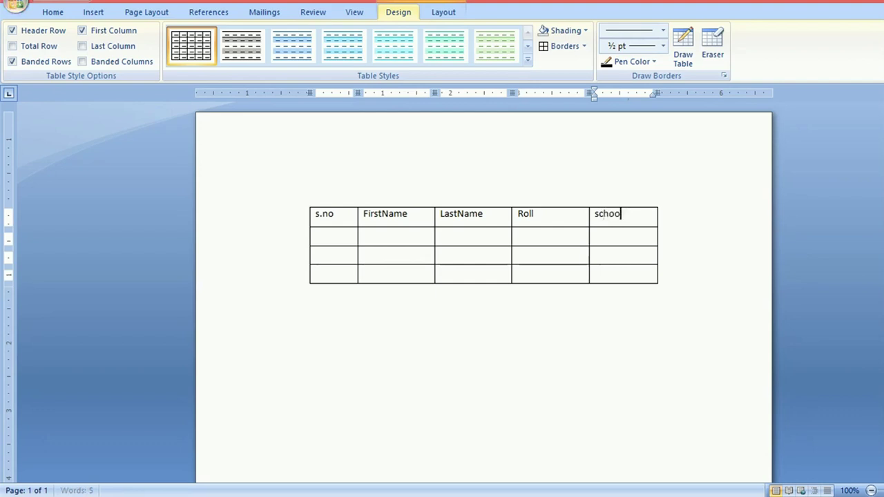
text(lname)
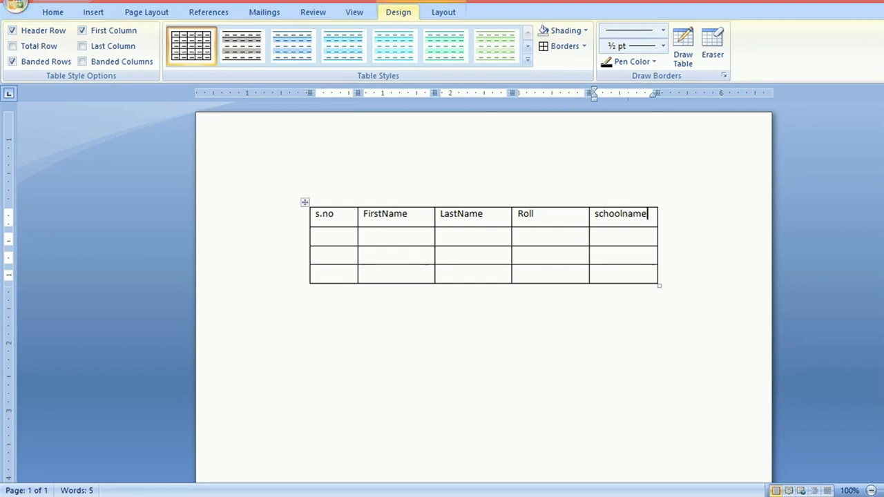
Step: Narrow the Roll column and widen the schoolname column to the right
drag(590, 259, 560, 259)
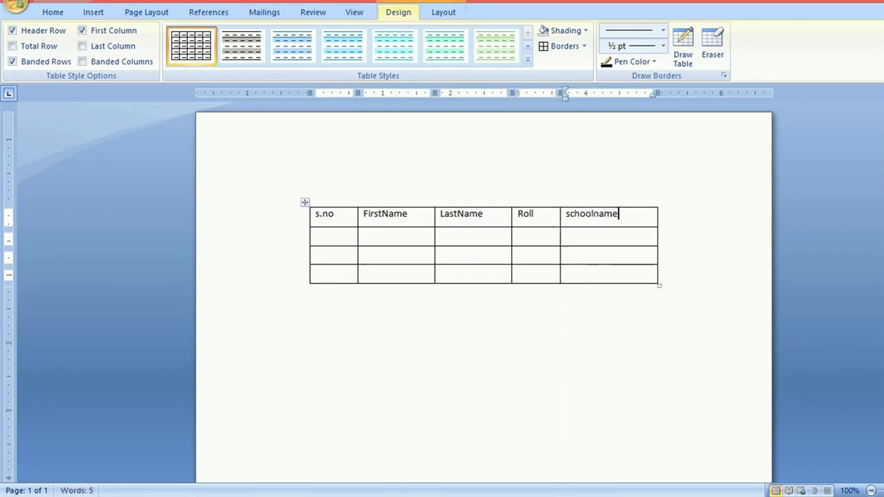
drag(657, 259, 679, 259)
click(584, 213)
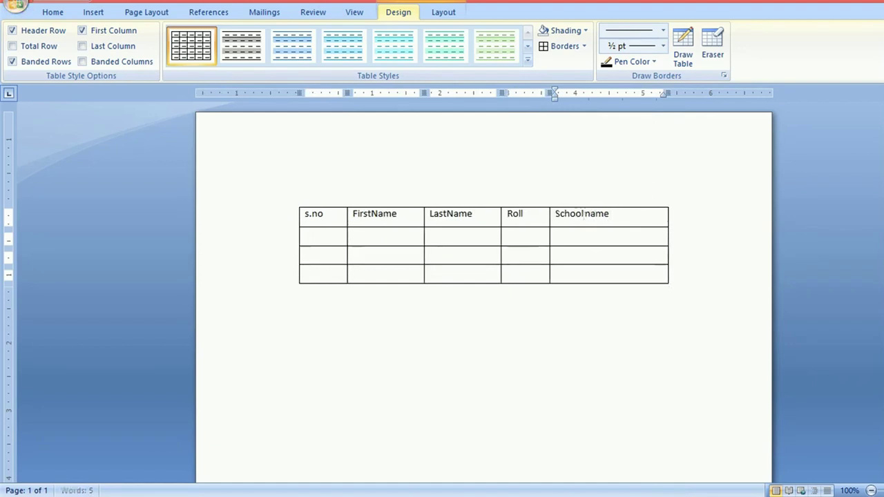
Step: Fill row 2 with 1, the student's first and last name, roll 12345 and school abc, then select the table
key(Tab)
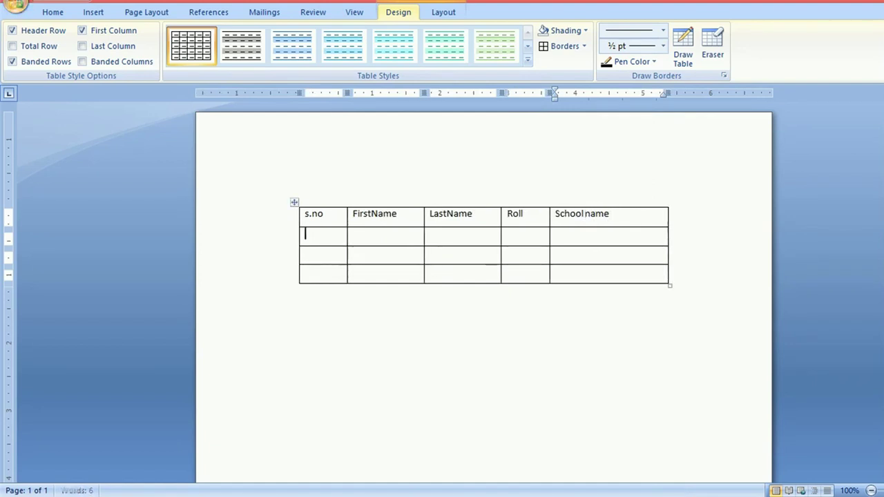
text(1)
key(Tab)
key(Tab)
key(Tab)
text(12345)
key(Tab)
text(abc)
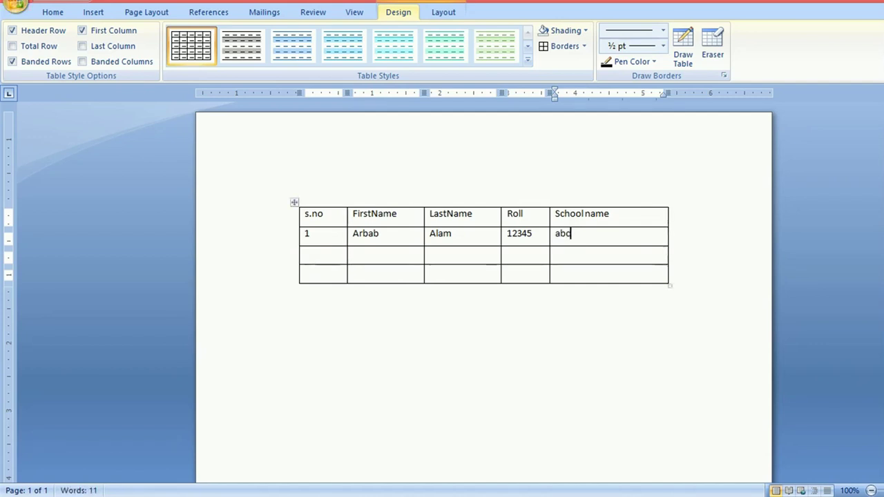
key(ctrl+a)
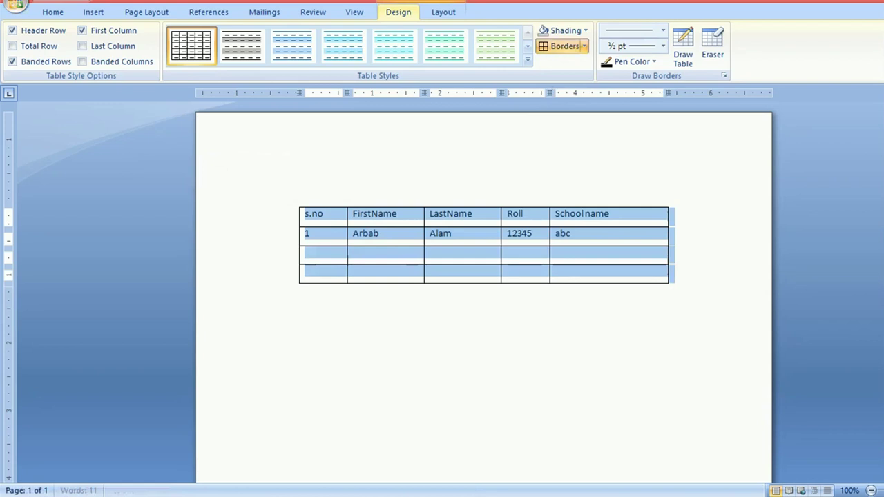
Step: Shade every cell light turquoise and drag the resize handle to make rows shorter and narrower
click(586, 30)
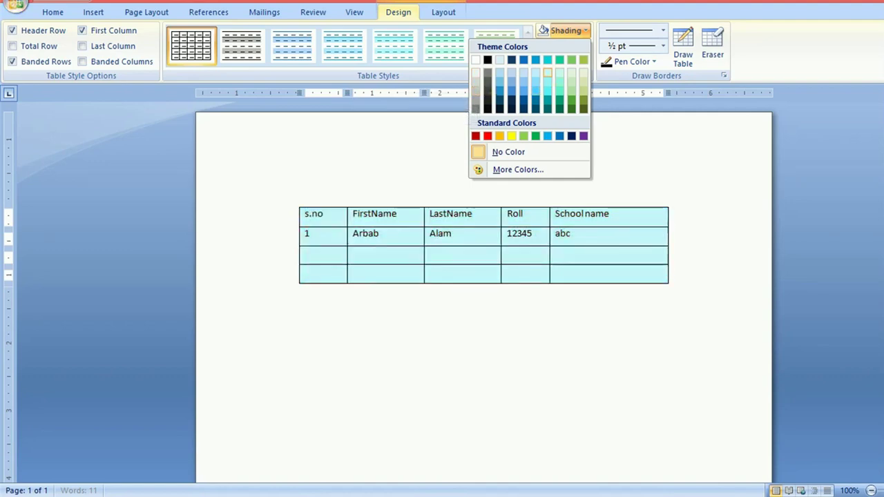
click(535, 90)
click(265, 208)
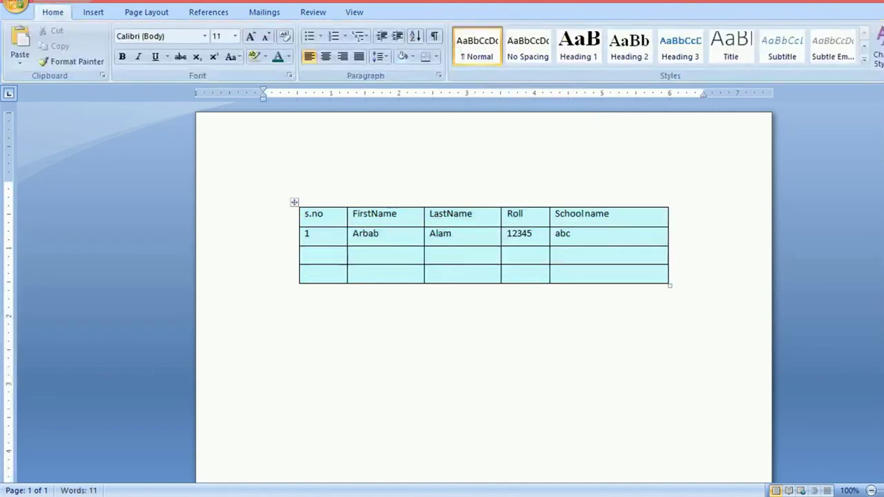
drag(670, 285, 659, 270)
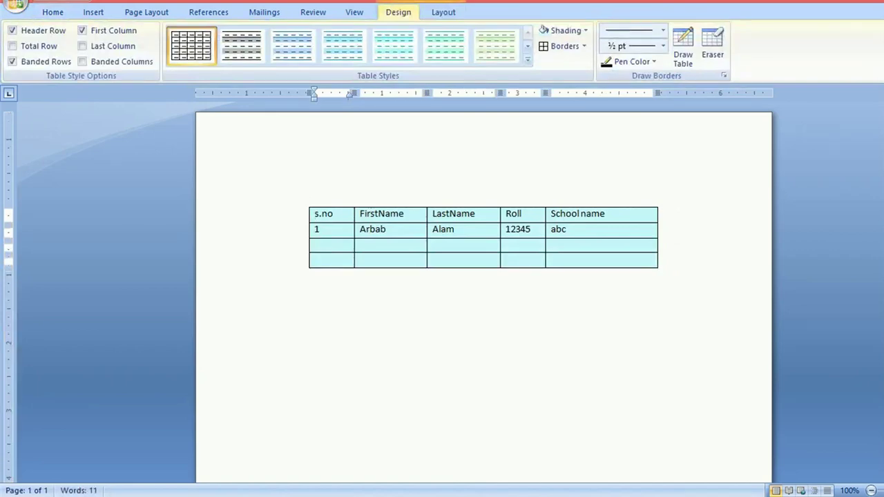
Step: Switch to the Insert ribbon to show the picture, shape and object commands
click(93, 12)
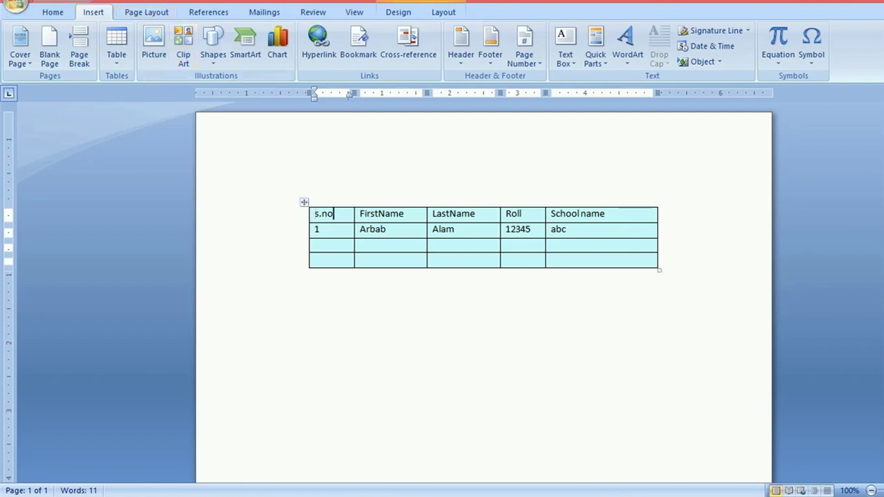
Step: Drag the shaded table up and left on the page, then move the cursor out of it
drag(304, 202, 253, 145)
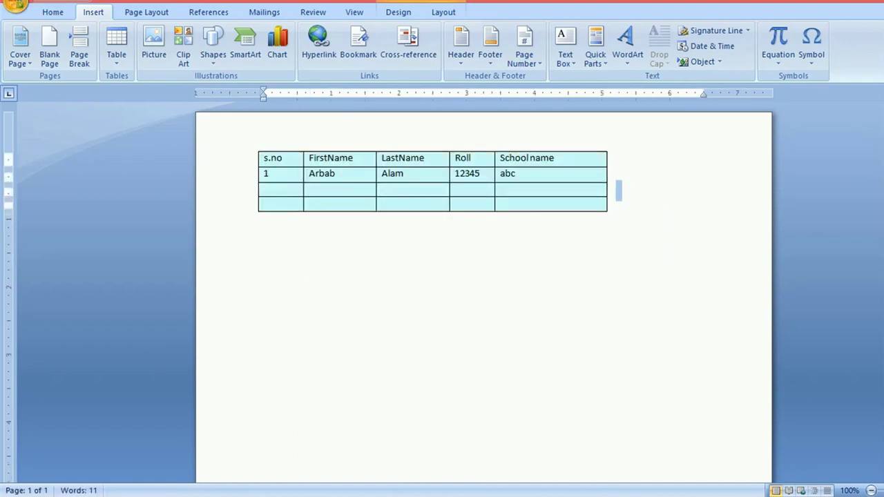
double_click(263, 152)
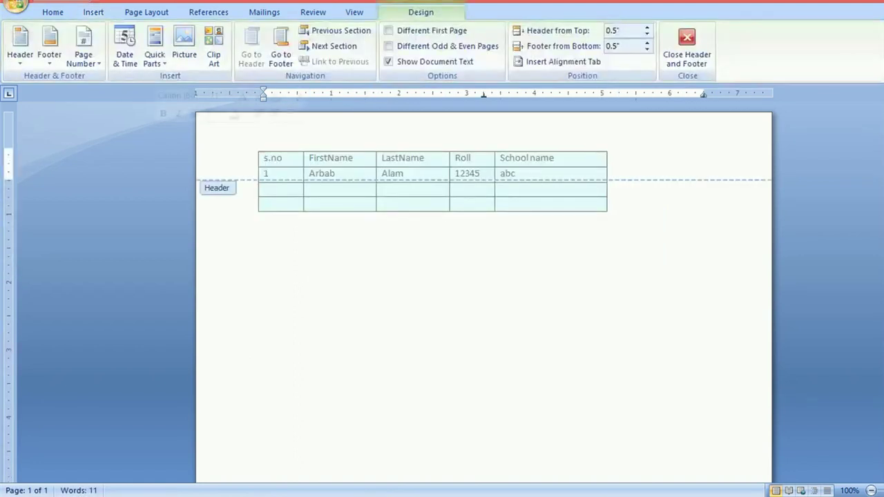
double_click(619, 190)
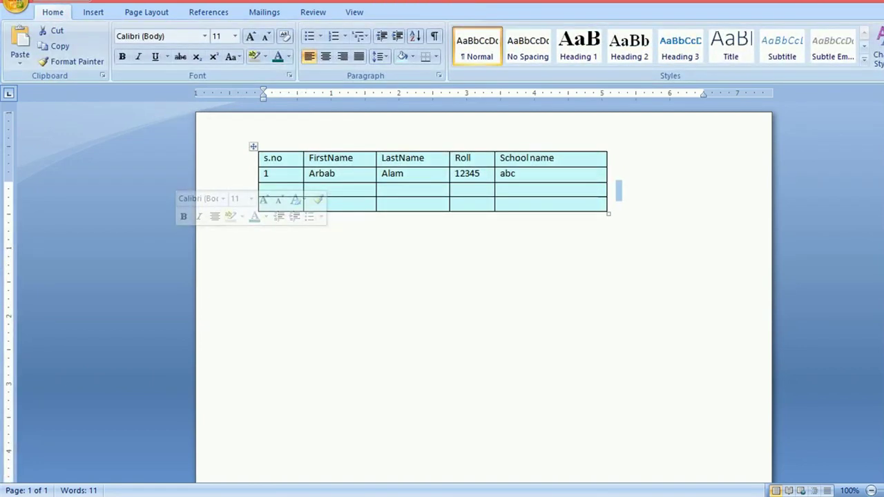
drag(254, 147, 205, 167)
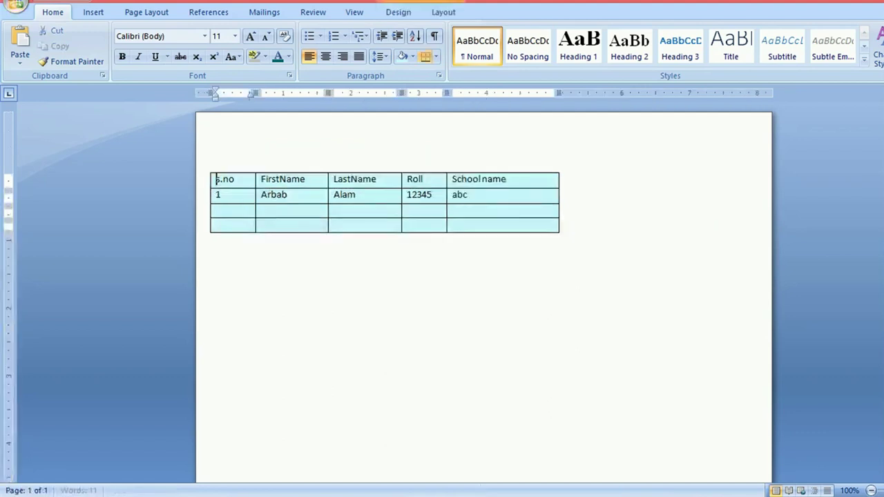
click(569, 208)
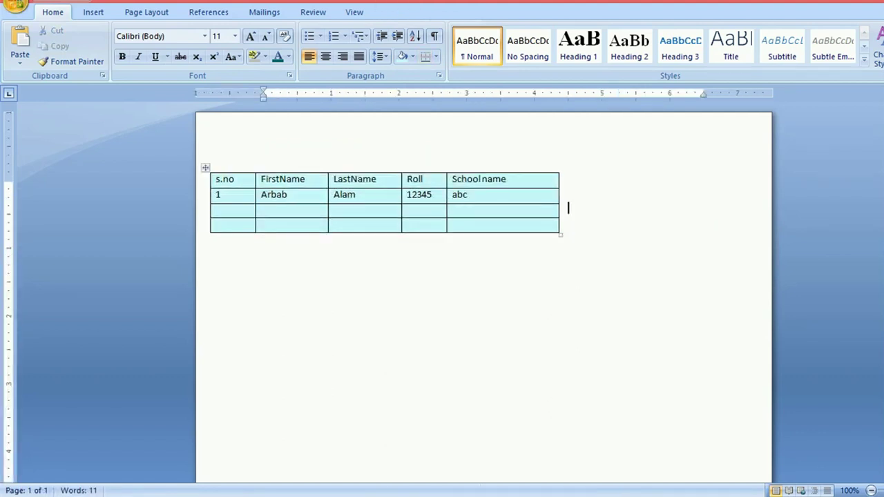
Step: Insert the YouTube Subscribe JPEG from the Desktop into the document beside the table
click(93, 11)
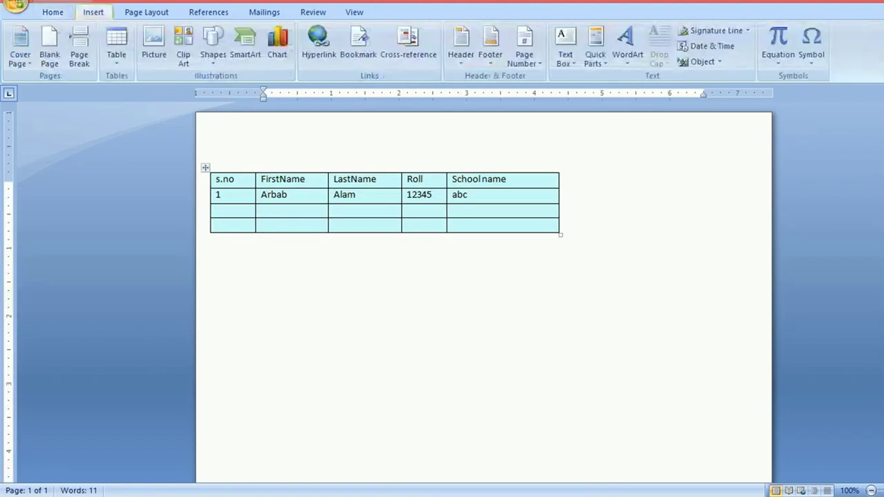
click(154, 46)
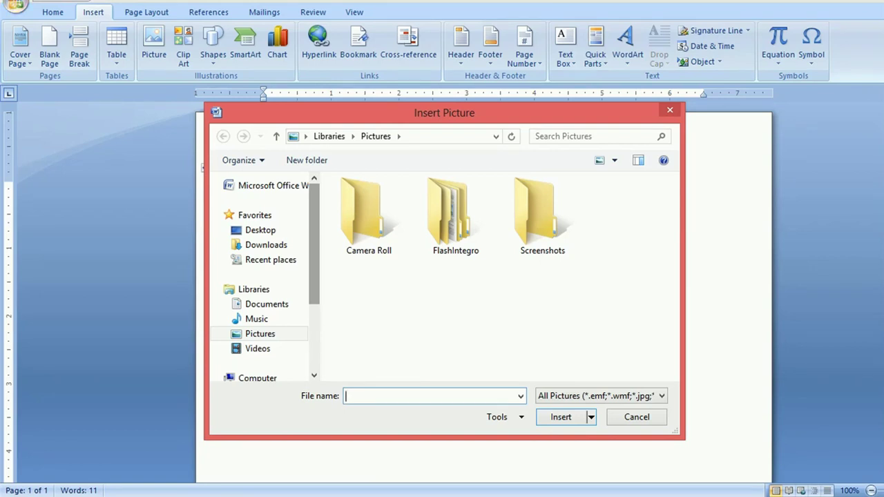
click(260, 230)
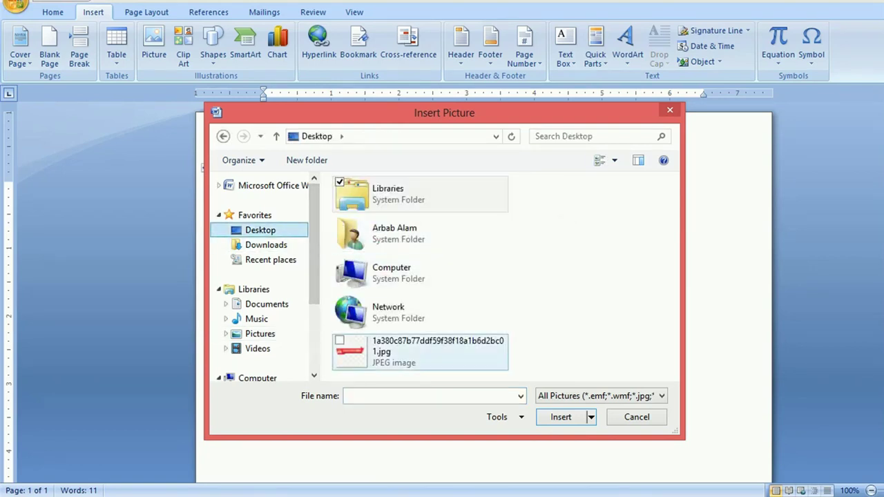
click(420, 352)
key(Return)
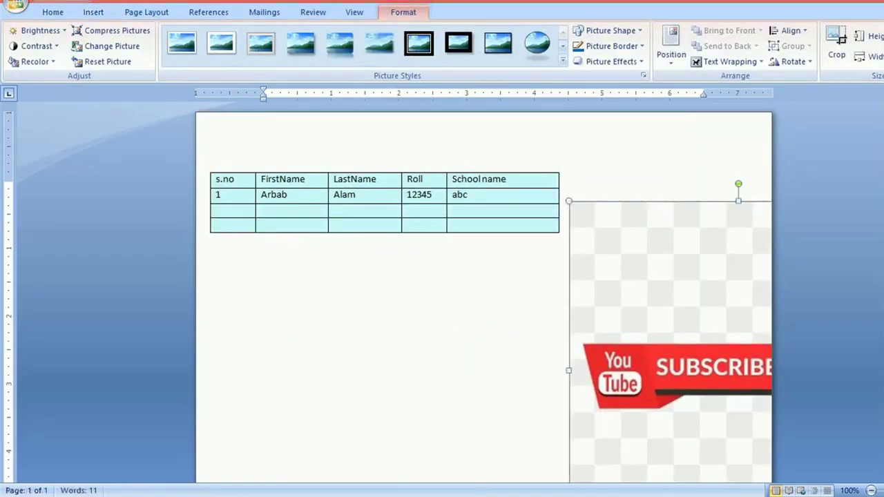
Step: Bring up the inserted picture's shortcut menu twice and close it without changes
right_click(646, 286)
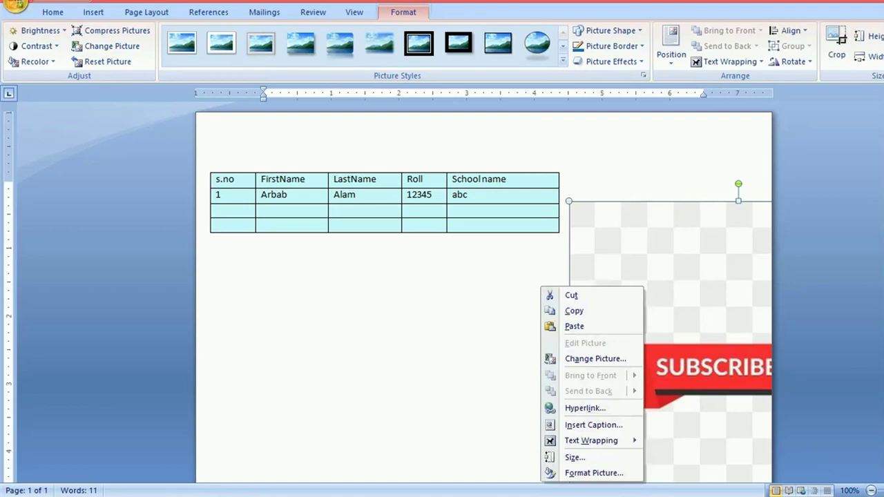
key(Escape)
right_click(589, 280)
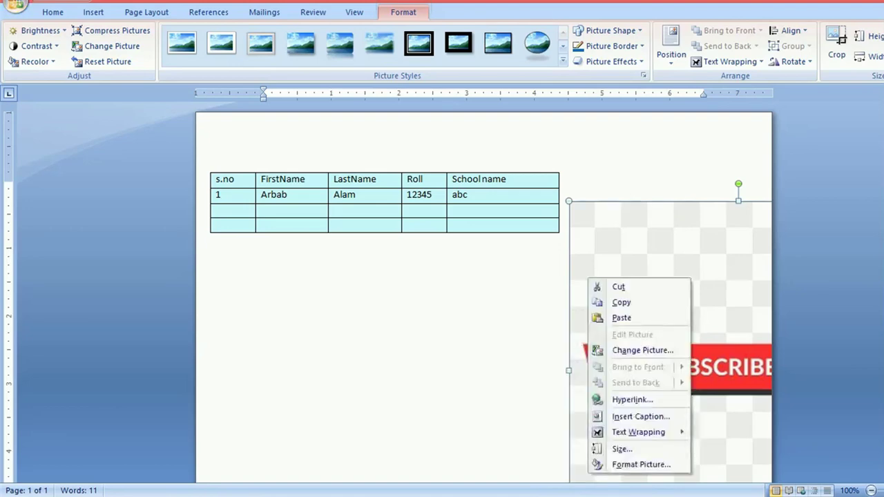
key(Escape)
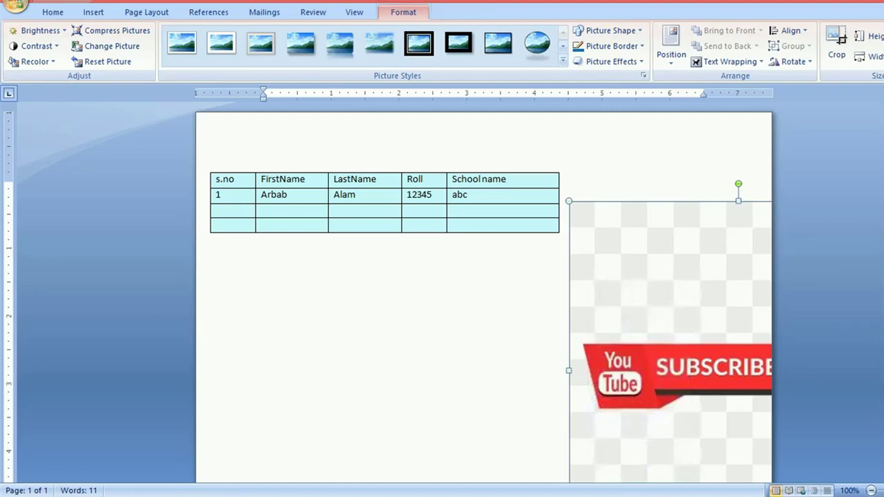